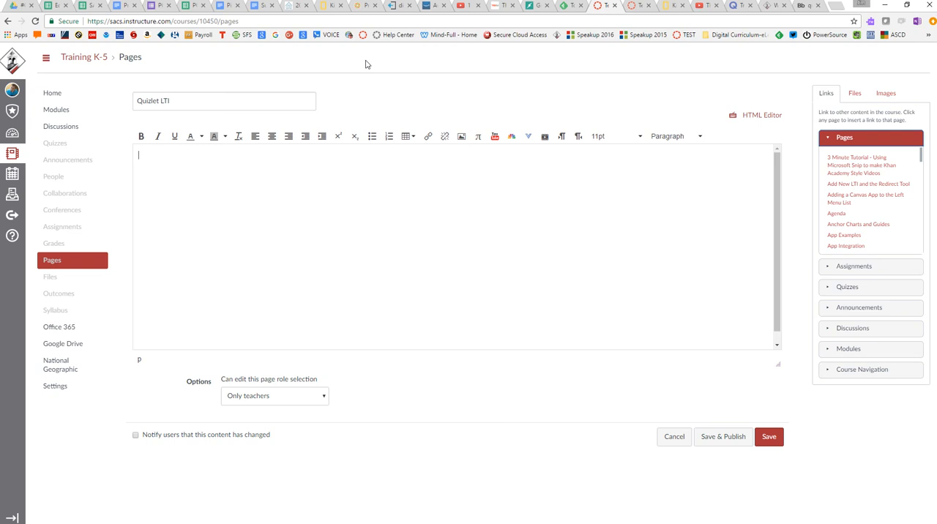
Review the red flags, required fields and usage notes in the district's Quizlet PDF and return to the page being edited.
{"action": "left_click", "coordinate": [808, 8]}
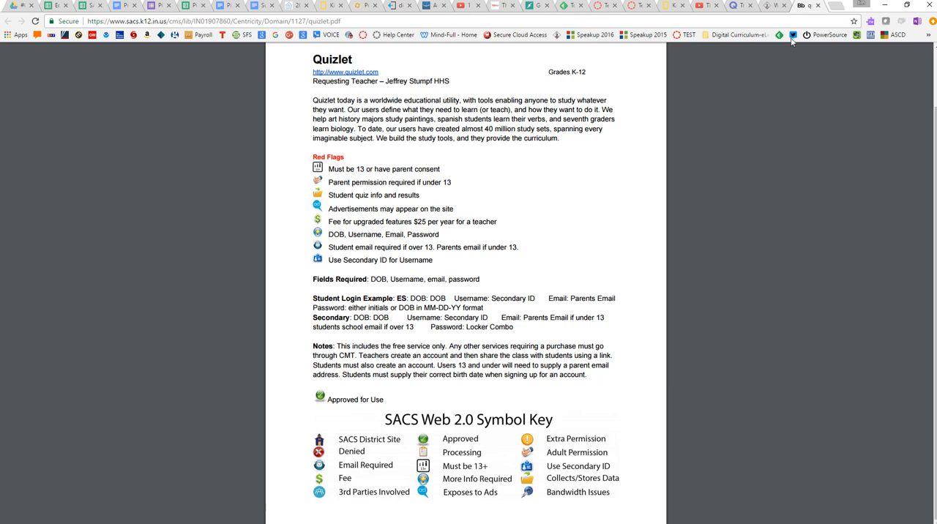
{"action": "left_click", "coordinate": [602, 5]}
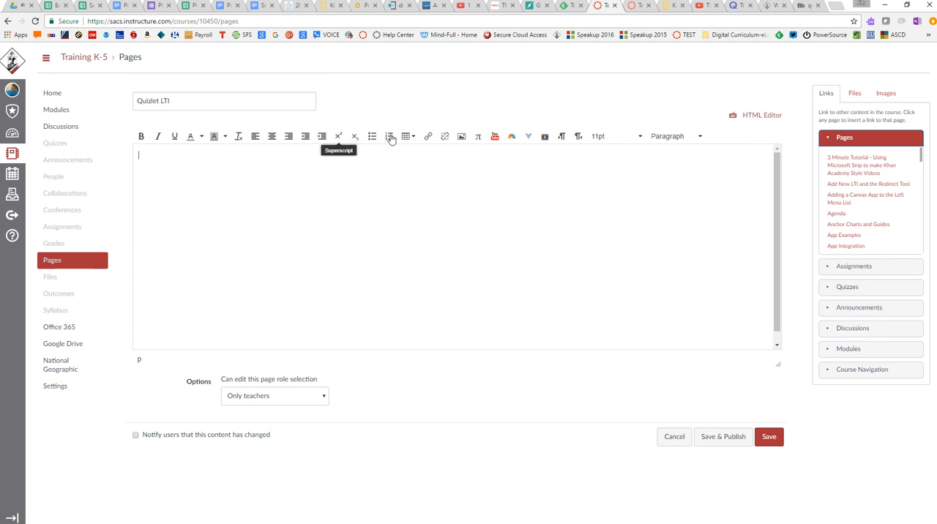
Launch the Quizlet external tool from the page editor and search its study sets for "weather".
{"action": "left_click", "coordinate": [528, 137]}
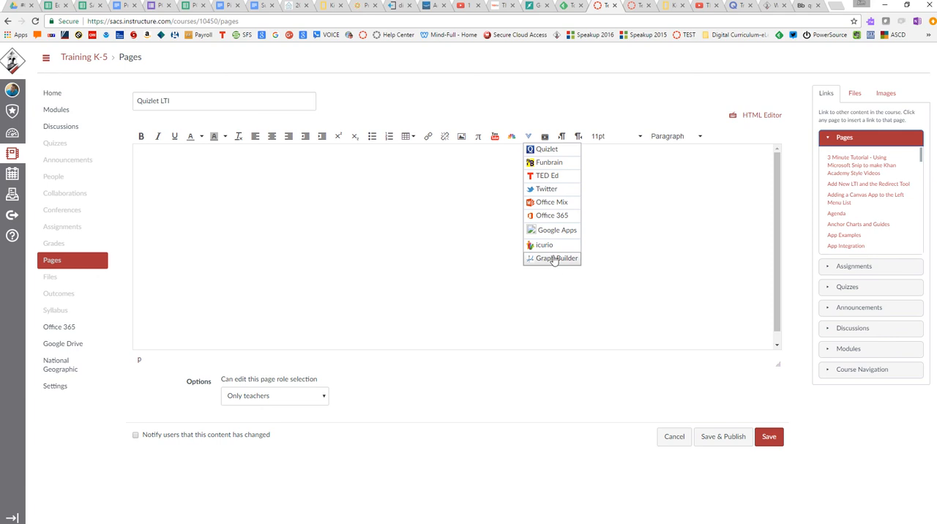
{"action": "left_click", "coordinate": [547, 151]}
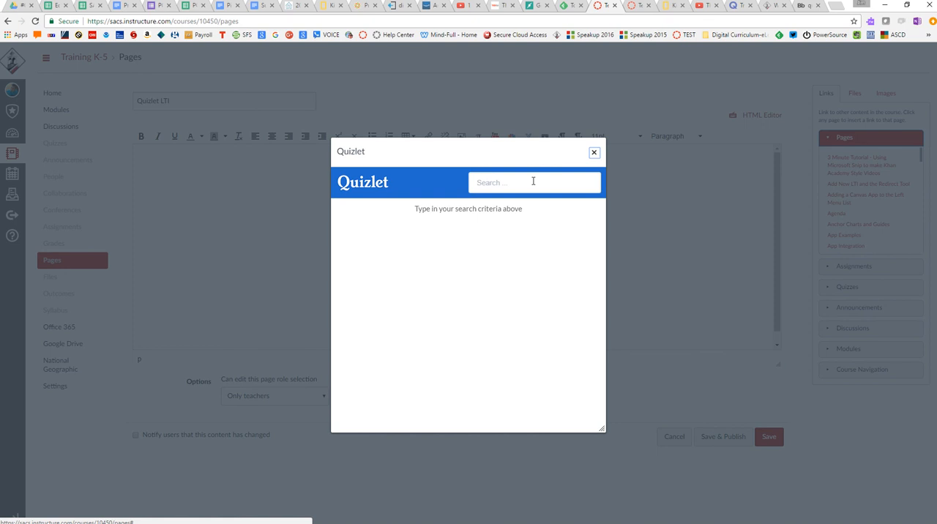
{"action": "left_click", "coordinate": [528, 182]}
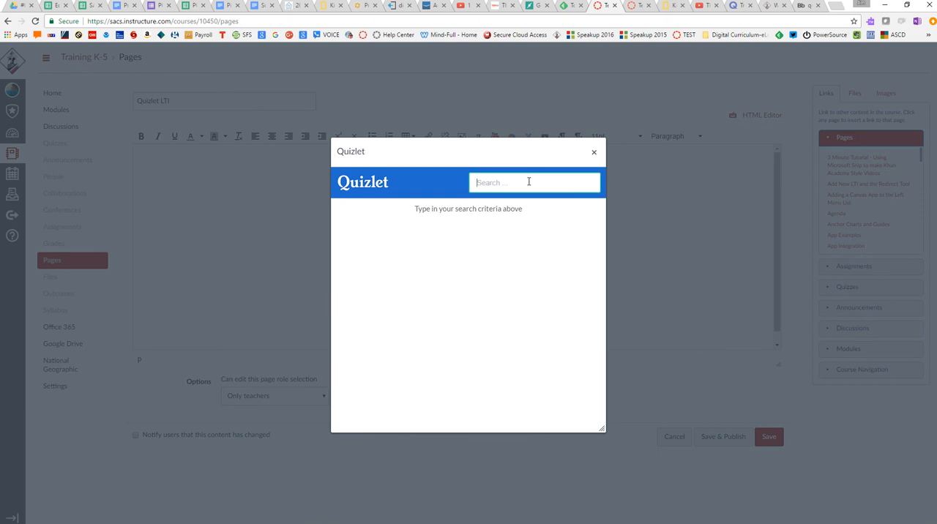
{"action": "type", "text": "weather"}
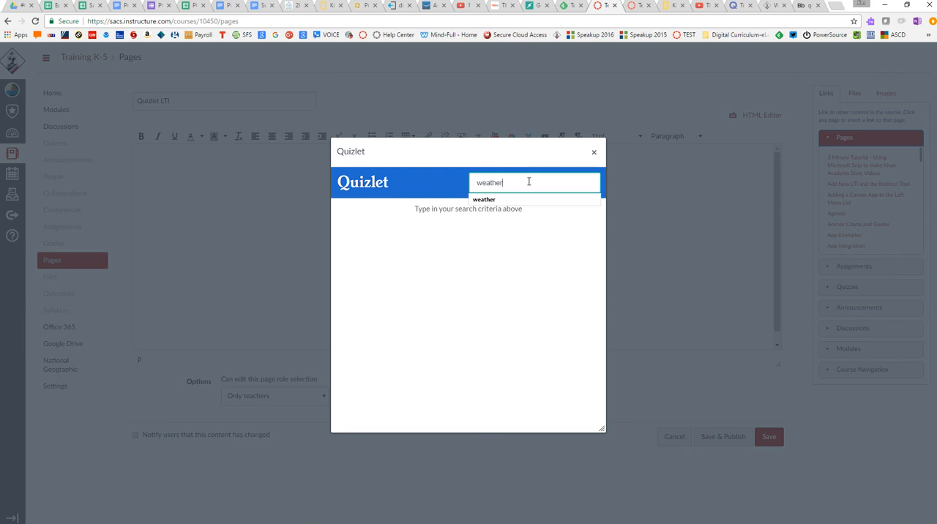
{"action": "key", "text": "Return"}
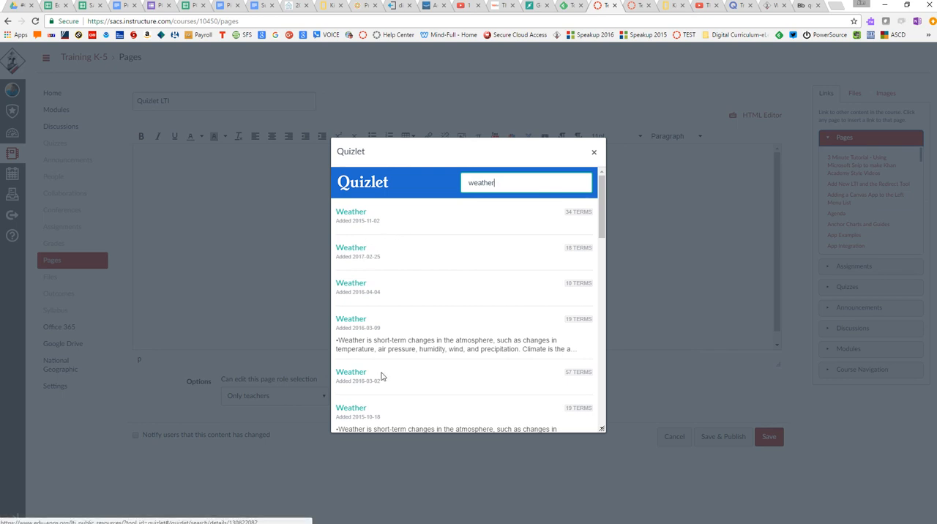
Embed the 18-term Weather set added 2017-02-25 in the Quizlet LTI page and save the page.
{"action": "left_click", "coordinate": [360, 252]}
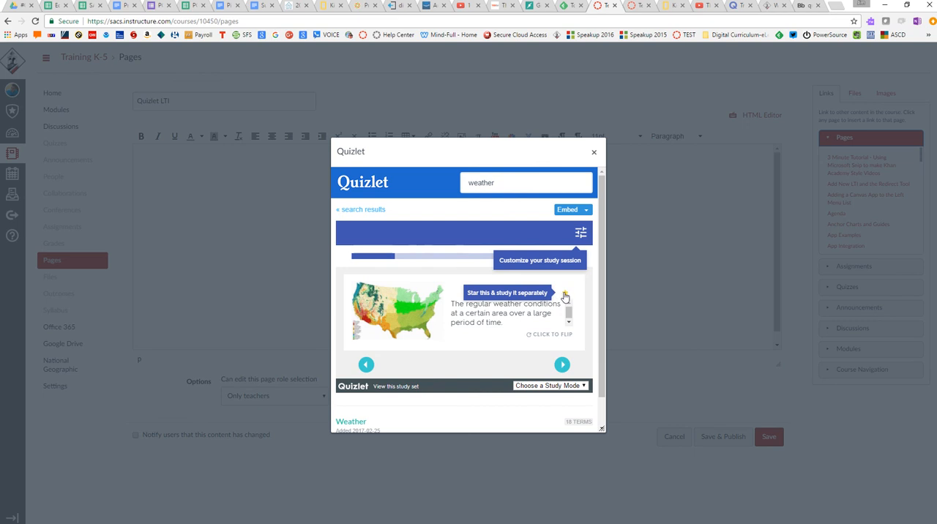
{"action": "left_click", "coordinate": [513, 338]}
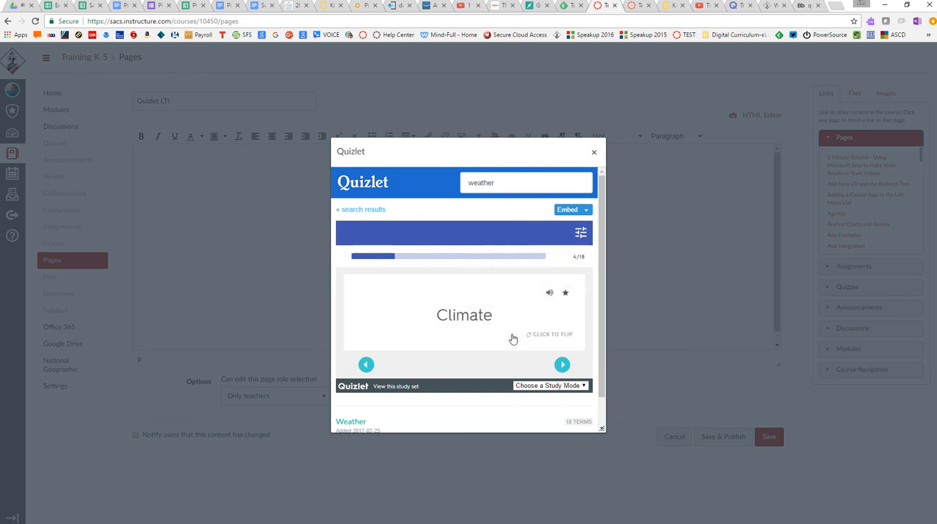
{"action": "left_click", "coordinate": [562, 365]}
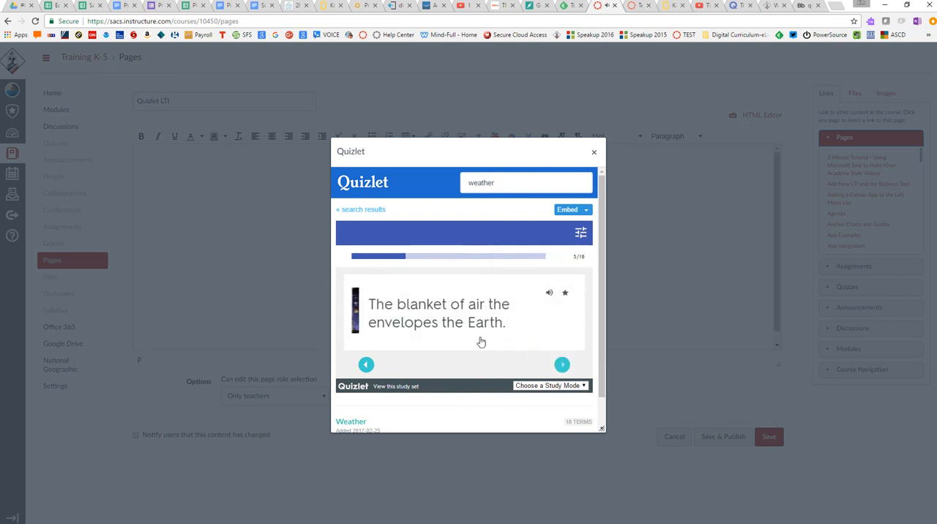
{"action": "left_click", "coordinate": [553, 386]}
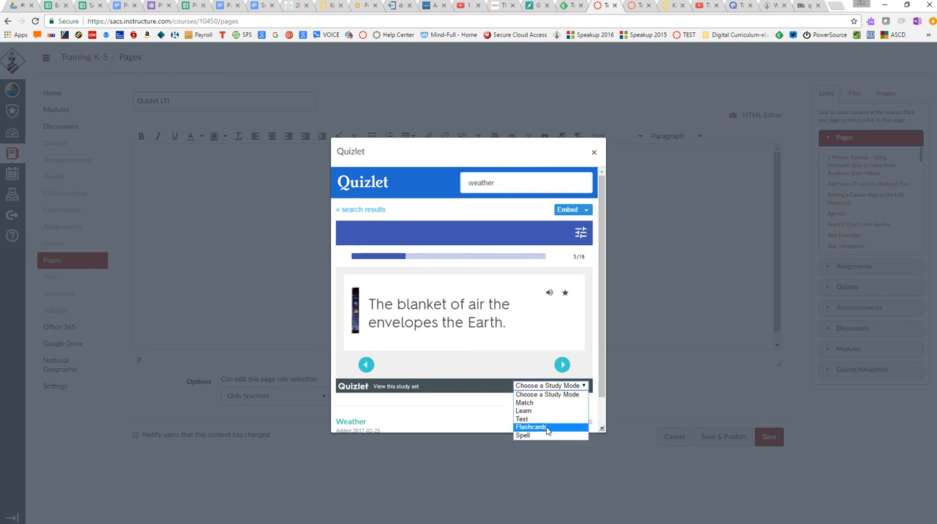
{"action": "left_click", "coordinate": [479, 370]}
{"action": "left_click", "coordinate": [568, 211]}
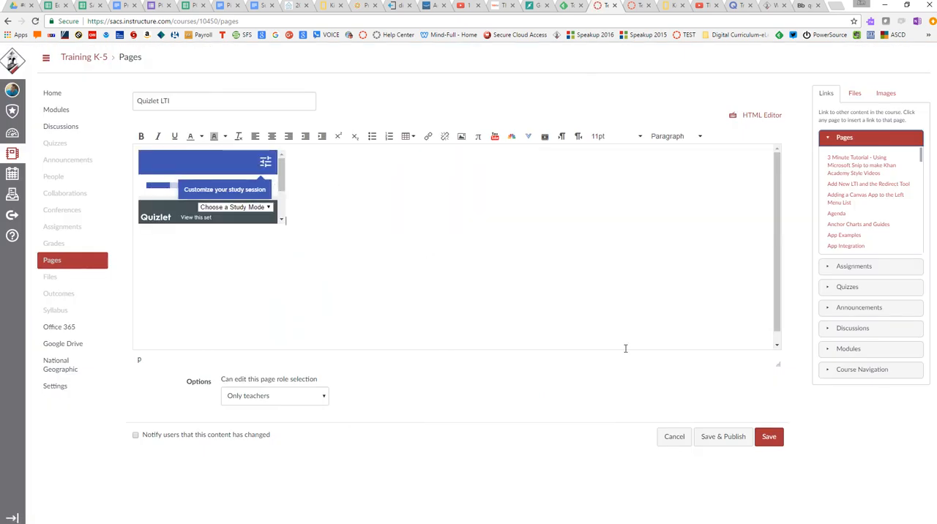
{"action": "left_click", "coordinate": [761, 438]}
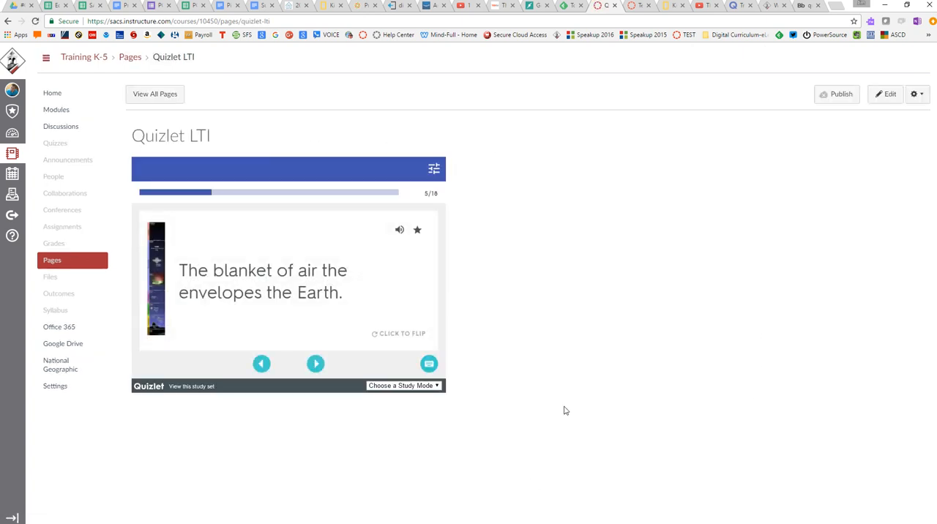
Check the embedded Weather set's study modes and browse forward and back through its flashcards.
{"action": "left_click", "coordinate": [393, 386]}
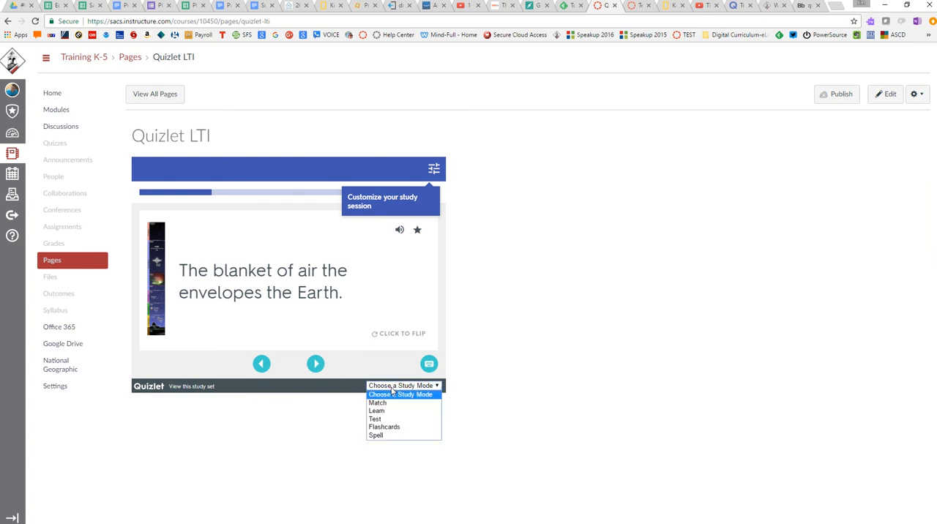
{"action": "left_click", "coordinate": [392, 394]}
{"action": "left_click", "coordinate": [315, 364]}
{"action": "left_click", "coordinate": [316, 364]}
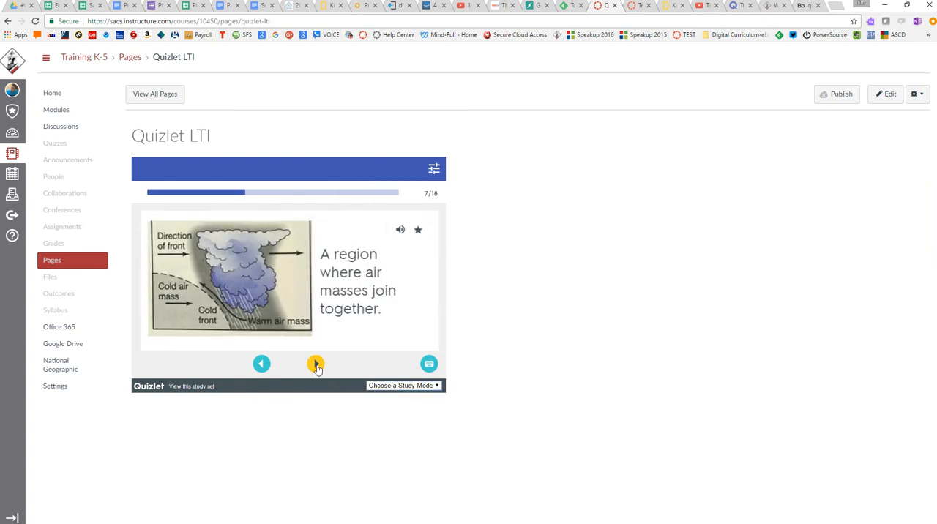
{"action": "left_click", "coordinate": [262, 364]}
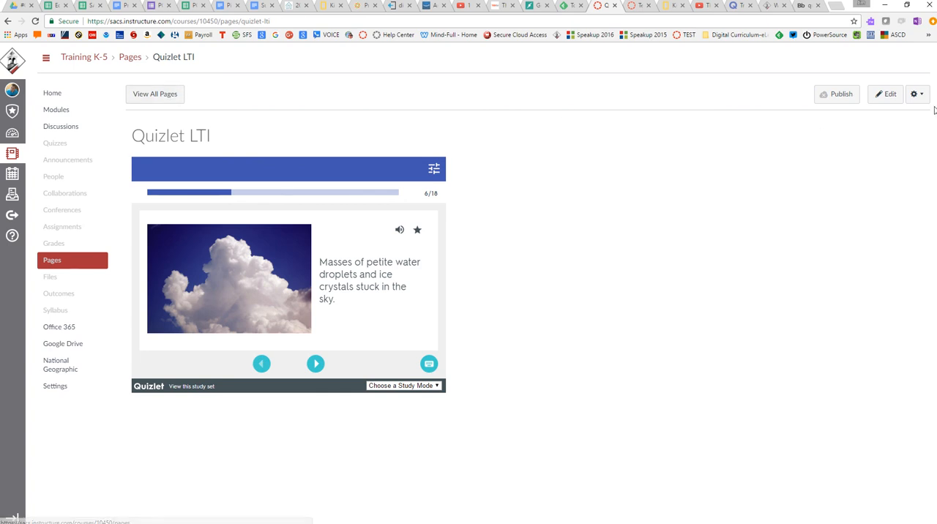
Reopen the Quizlet LTI page for editing and delete the embedded Weather flashcards.
{"action": "left_click", "coordinate": [890, 97]}
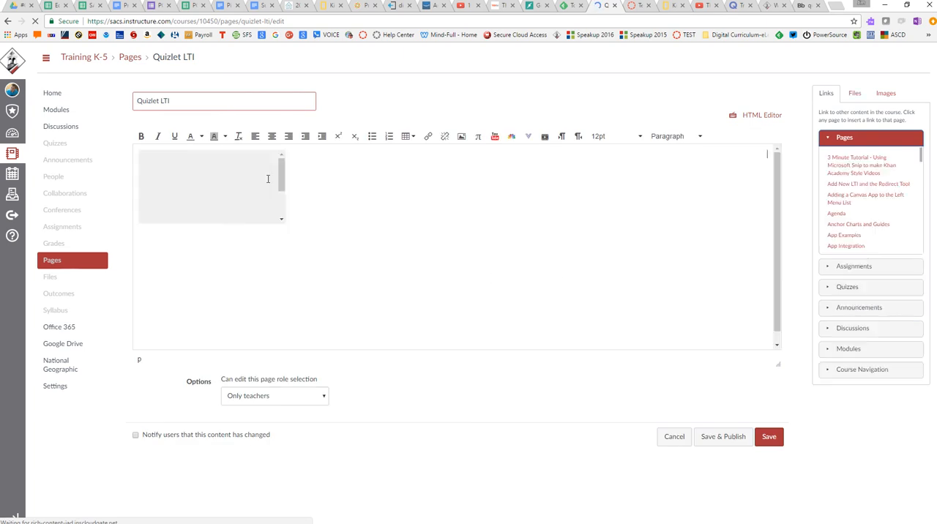
{"action": "left_click", "coordinate": [268, 179]}
{"action": "key", "text": "Delete"}
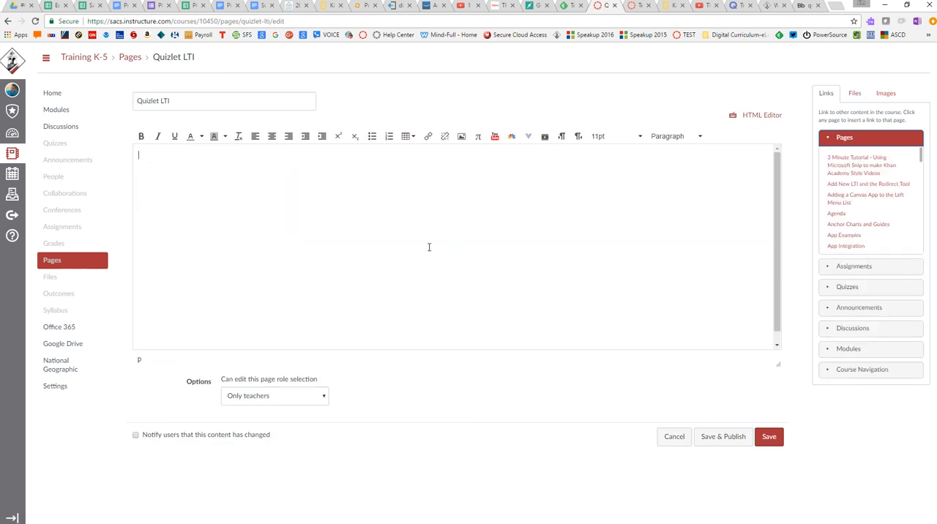
{"action": "left_click", "coordinate": [528, 136]}
{"action": "left_click", "coordinate": [537, 151]}
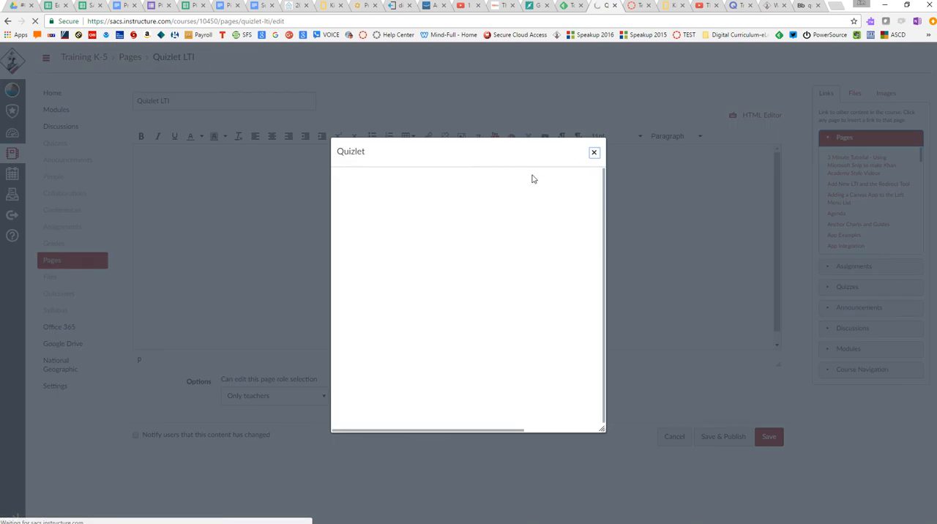
{"action": "left_click", "coordinate": [595, 155]}
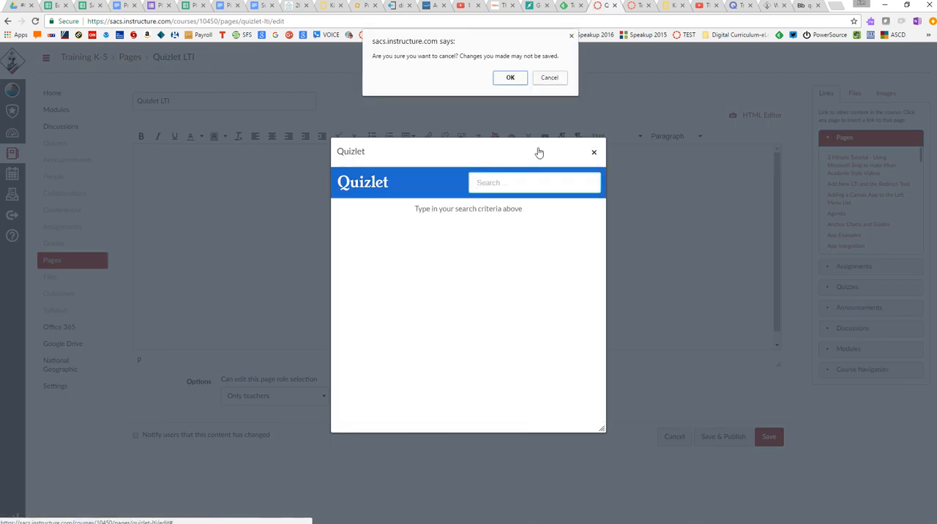
{"action": "left_click", "coordinate": [506, 79]}
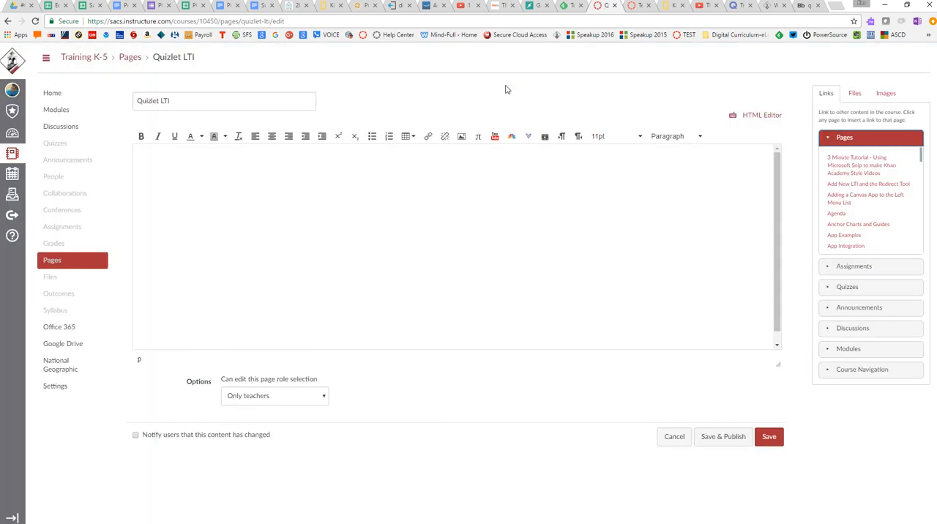
Switch to Quizlet and copy the Match mode embed code of the "Training, Test, Dogs" set.
{"action": "left_click", "coordinate": [736, 9]}
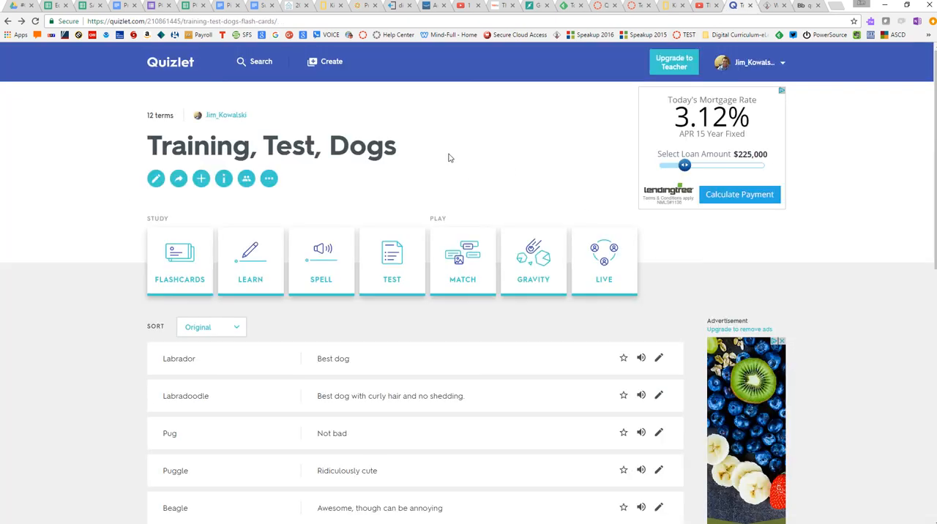
{"action": "scroll", "coordinate": [169, 316], "scroll_direction": "down", "scroll_amount": 2}
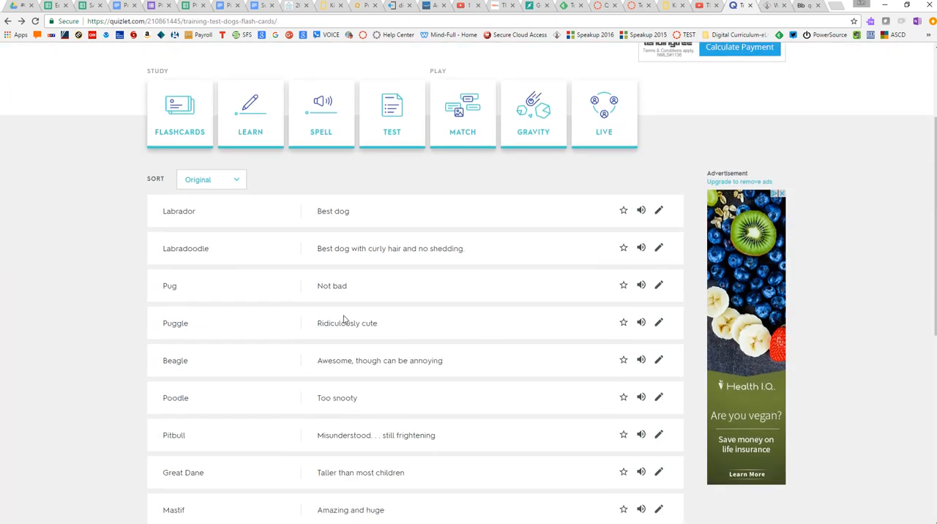
{"action": "scroll", "coordinate": [345, 319], "scroll_direction": "down", "scroll_amount": 3}
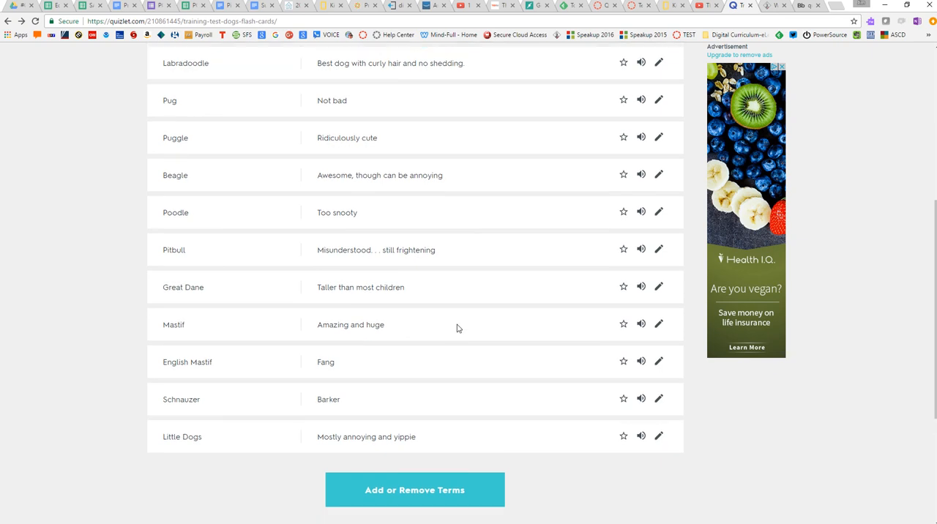
{"action": "scroll", "coordinate": [457, 328], "scroll_direction": "up", "scroll_amount": 4}
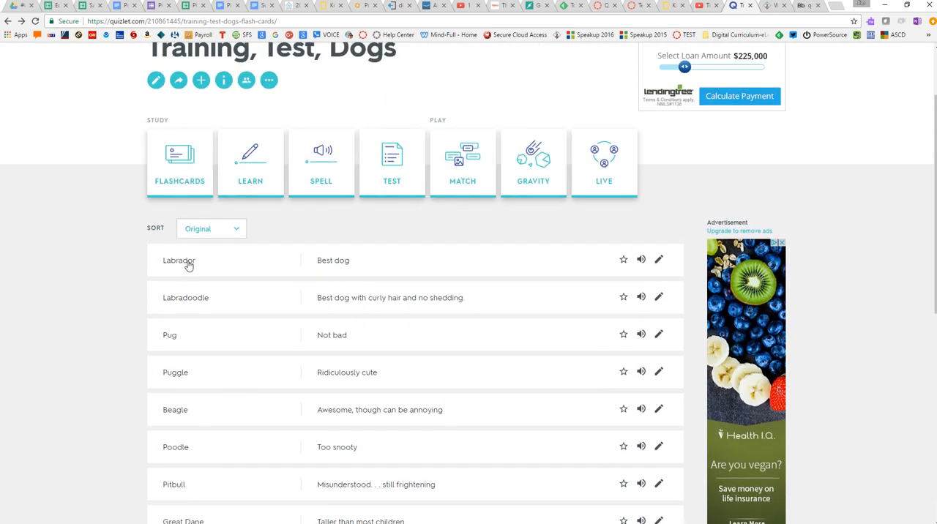
{"action": "scroll", "coordinate": [450, 242], "scroll_direction": "up", "scroll_amount": 1}
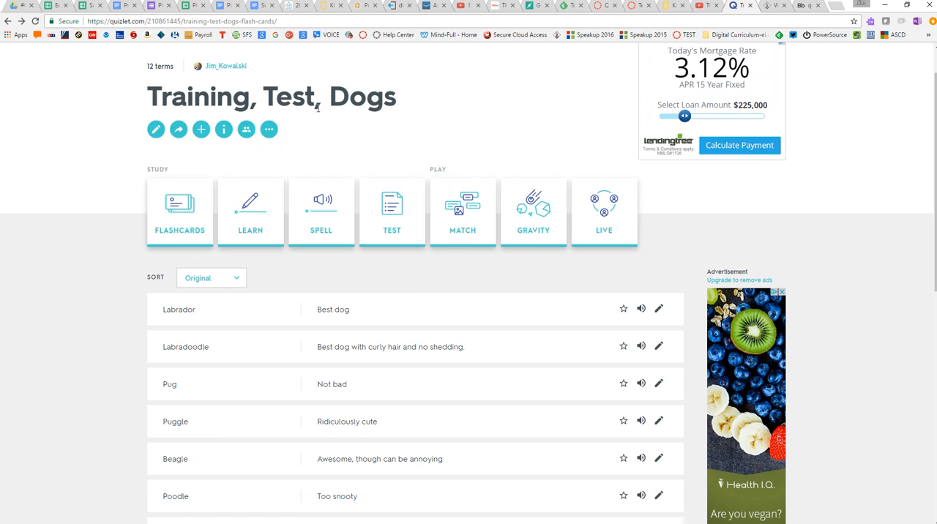
{"action": "left_click", "coordinate": [270, 134]}
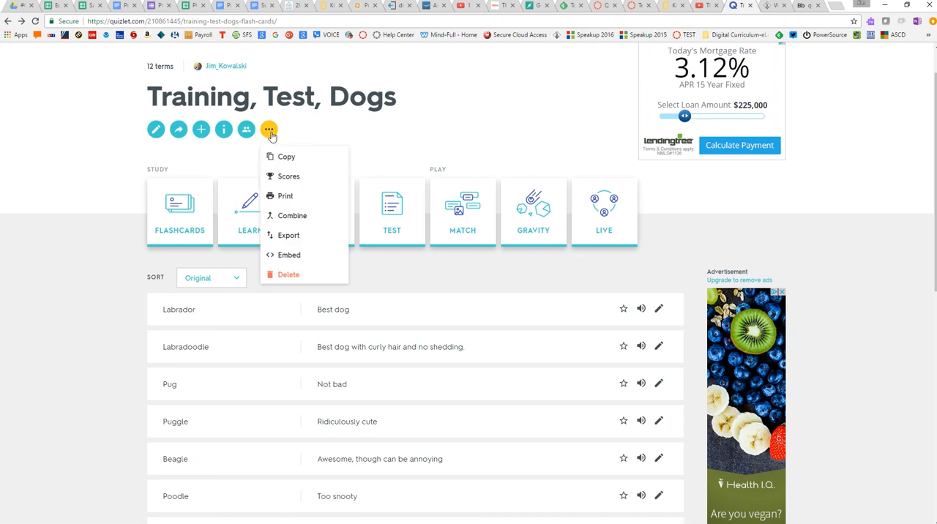
{"action": "left_click", "coordinate": [293, 256]}
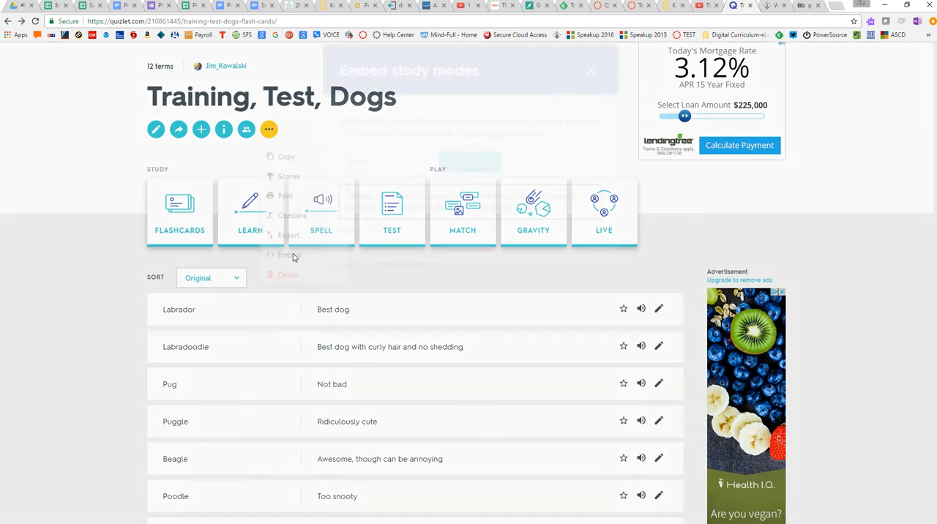
{"action": "left_click", "coordinate": [566, 232]}
{"action": "key", "text": "ctrl+c"}
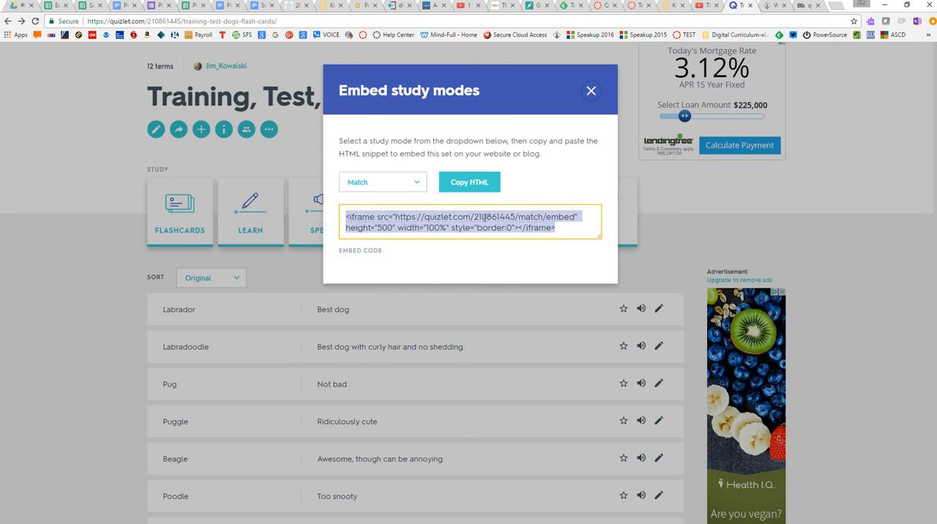
Return to the Canvas page, paste the Match iframe code into its HTML source and save the page.
{"action": "left_click", "coordinate": [601, 6]}
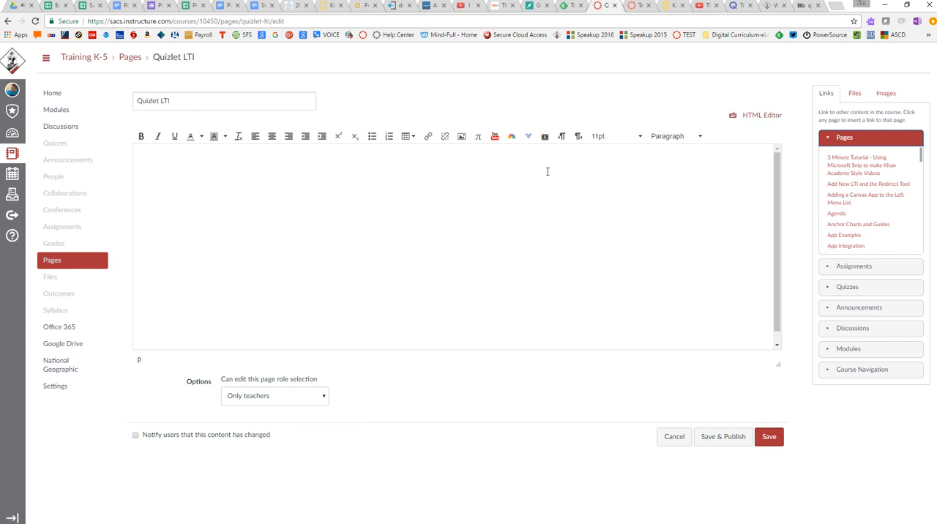
{"action": "left_click", "coordinate": [756, 117]}
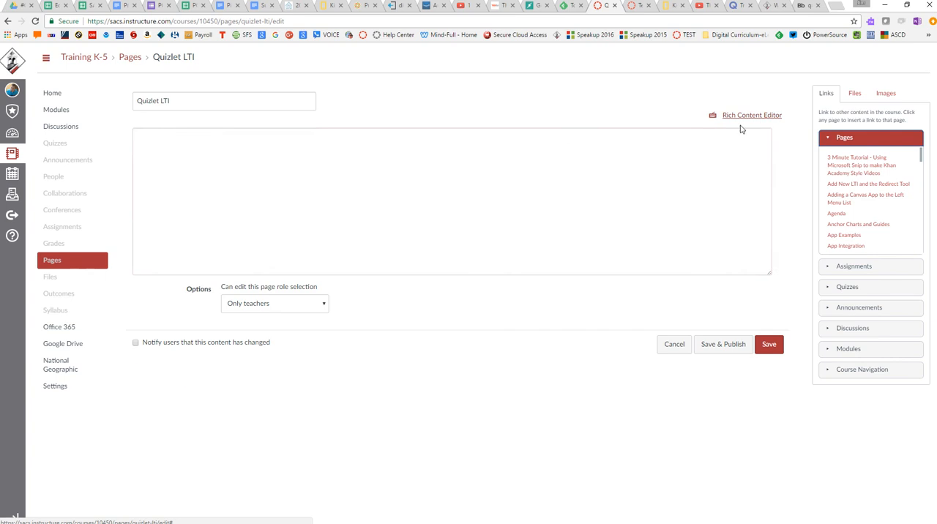
{"action": "left_click", "coordinate": [566, 145]}
{"action": "key", "text": "ctrl+v"}
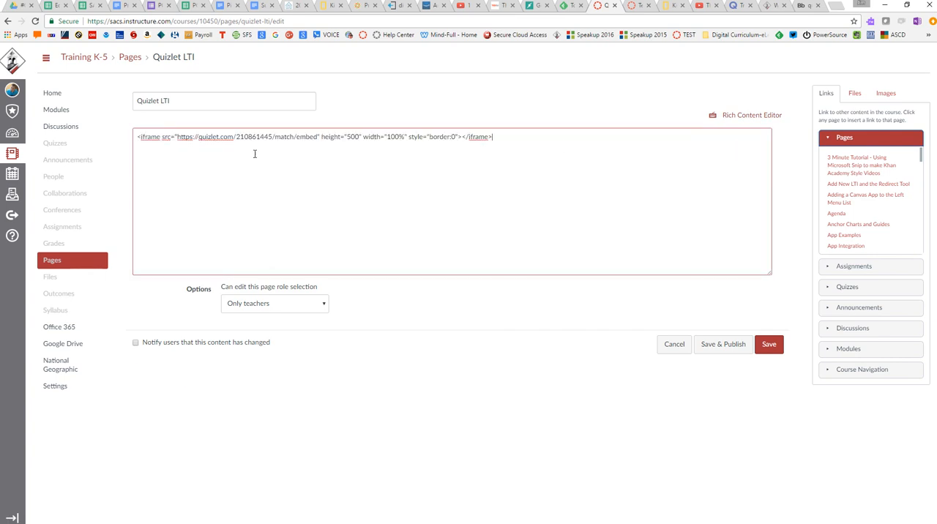
{"action": "left_click", "coordinate": [769, 344]}
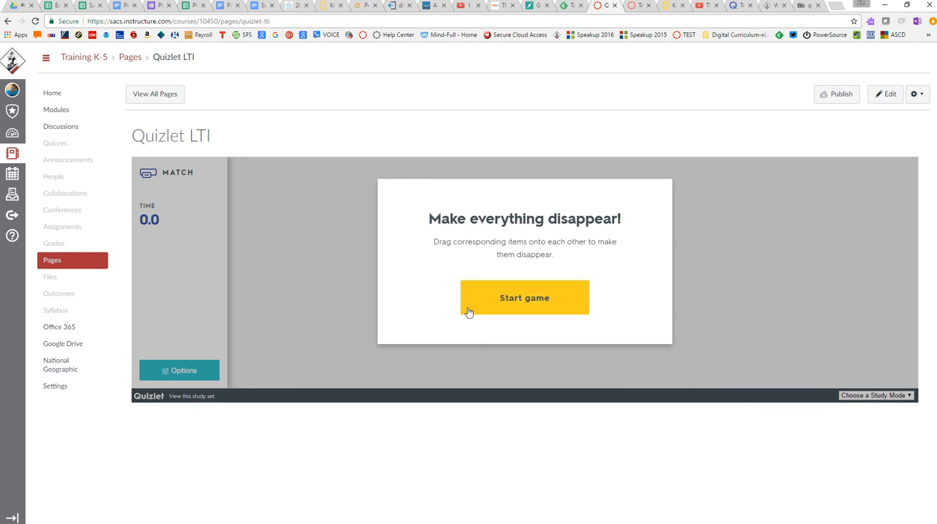
Test the embedded dog set by starting the Match game, changing to Flashcards mode and flipping the first two cards.
{"action": "left_click", "coordinate": [535, 306]}
{"action": "left_click", "coordinate": [909, 396]}
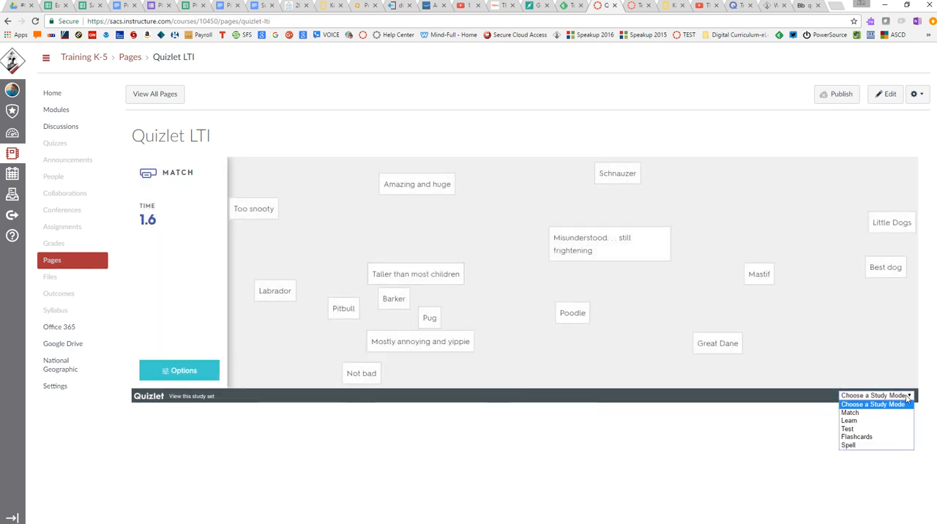
{"action": "left_click", "coordinate": [878, 437]}
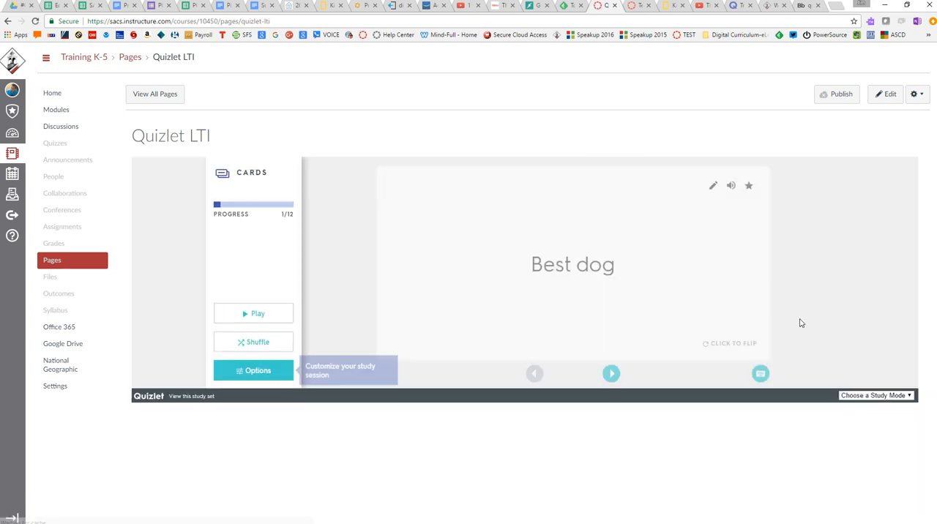
{"action": "left_click", "coordinate": [636, 332]}
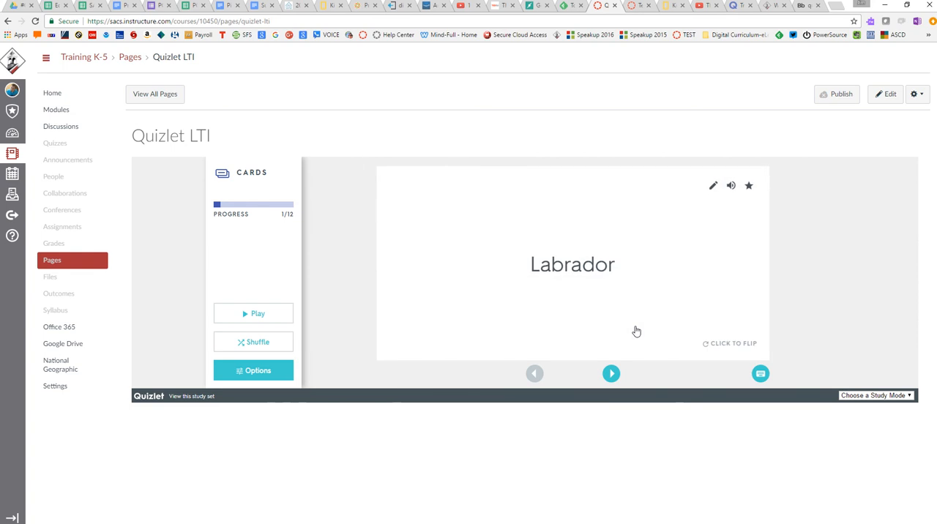
{"action": "left_click", "coordinate": [611, 374]}
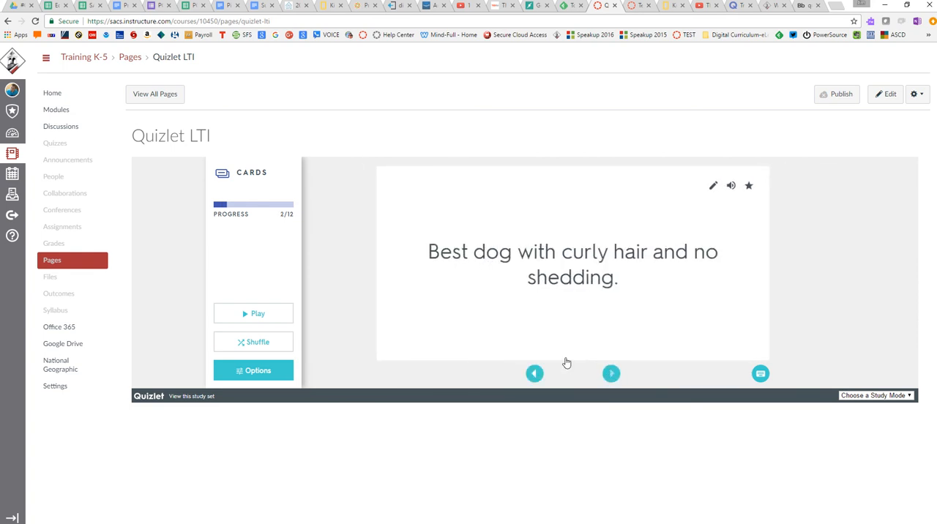
{"action": "left_click", "coordinate": [672, 321]}
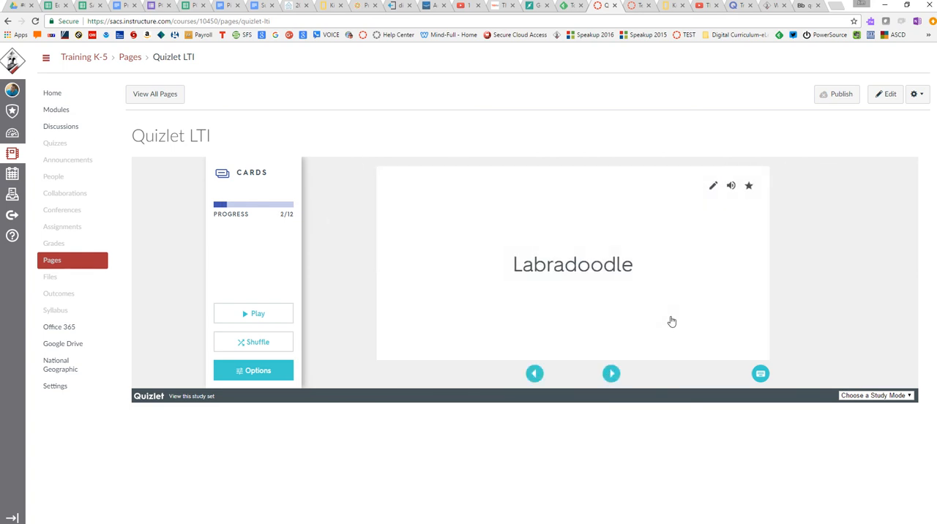